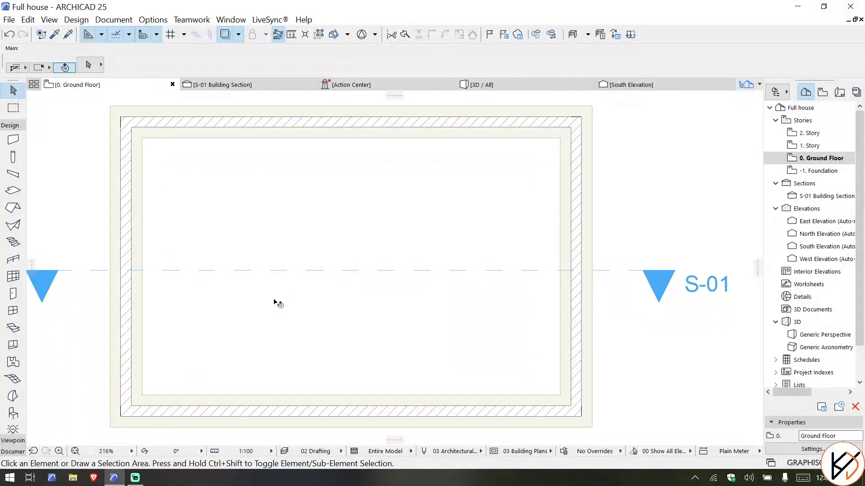
{"action": "scroll", "coordinate": [274, 302], "scroll_direction": "up", "scroll_amount": 1}
Inspect the brick house shell in the 3D view, and return to the ground floor plan
{"action": "middle_click_drag", "start_coordinate": [274, 301], "coordinate": [286, 284]}
{"action": "scroll", "coordinate": [262, 300], "scroll_direction": "down", "scroll_amount": 4}
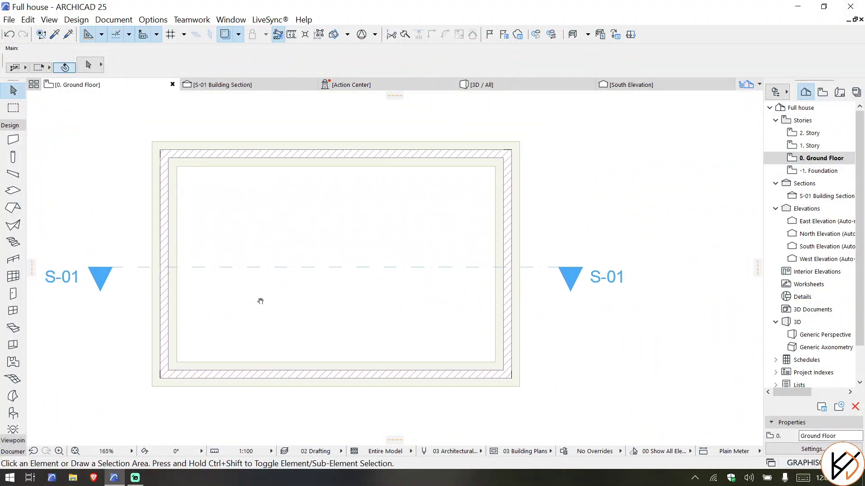
{"action": "left_click", "coordinate": [536, 87]}
{"action": "middle_click_drag", "start_coordinate": [157, 345], "coordinate": [398, 216], "text": "shift"}
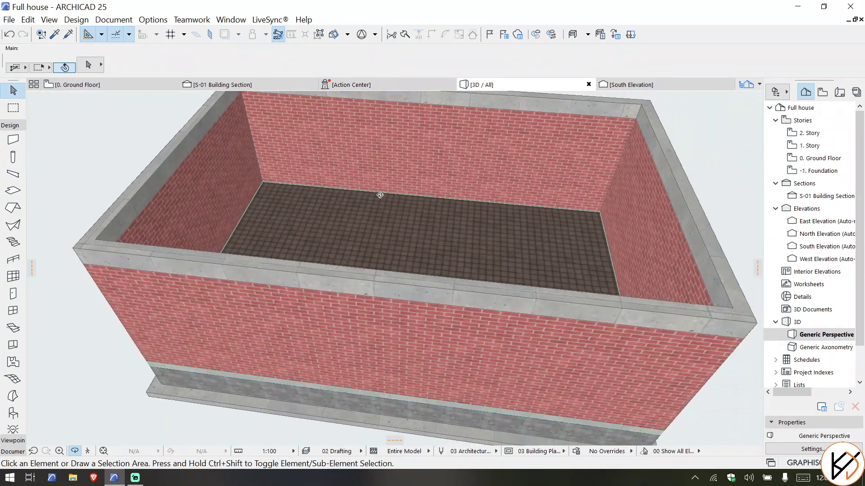
{"action": "left_click", "coordinate": [99, 84]}
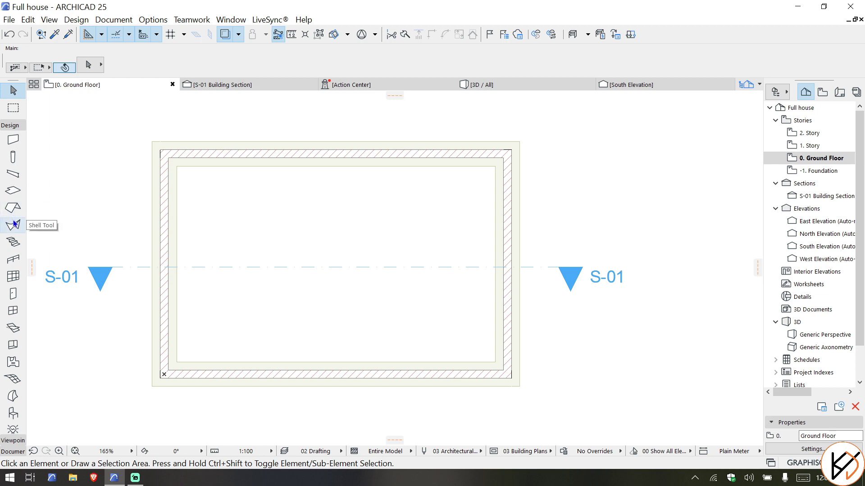
Open the default settings of the Door tool and choose the hinged Door with Transom 25
{"action": "left_click", "coordinate": [12, 298]}
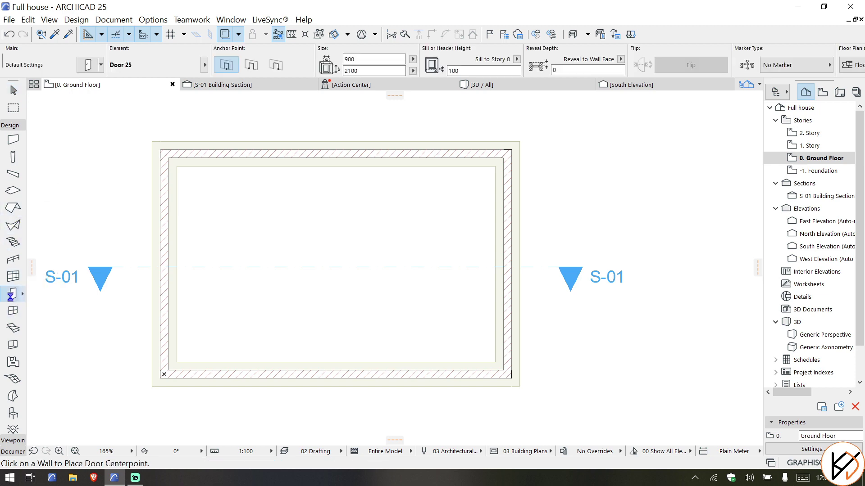
{"action": "double_click", "coordinate": [13, 295]}
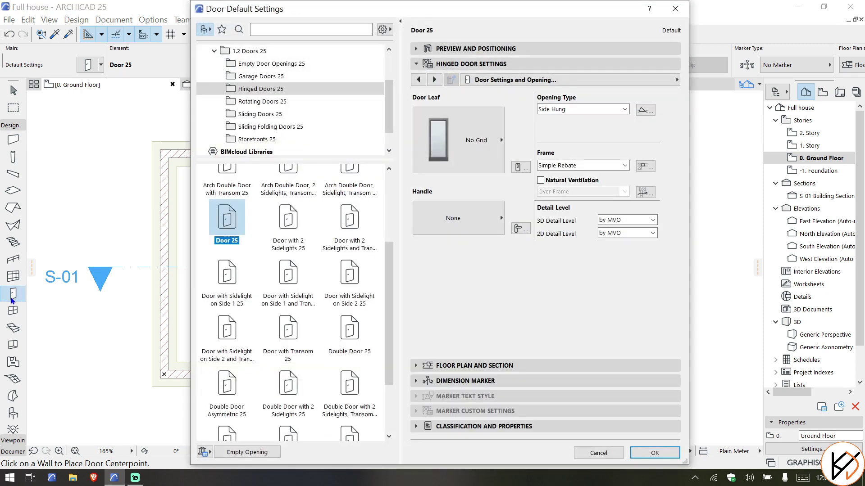
{"action": "left_click", "coordinate": [476, 49]}
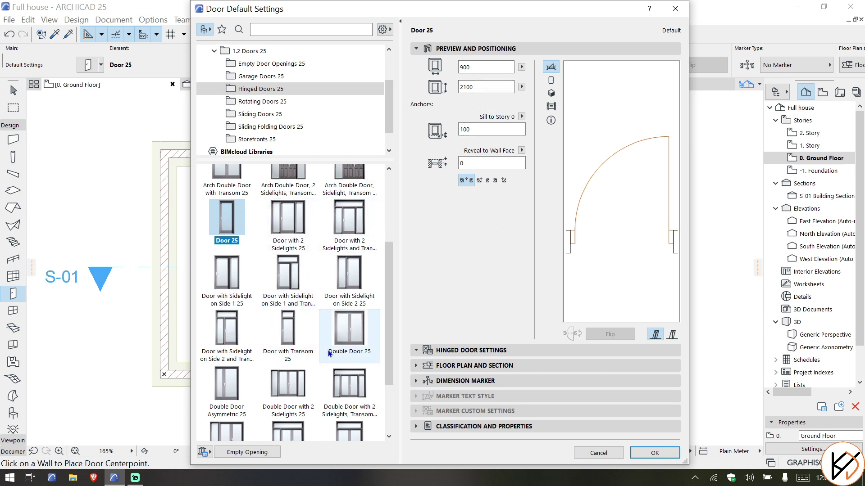
{"action": "left_click", "coordinate": [293, 343]}
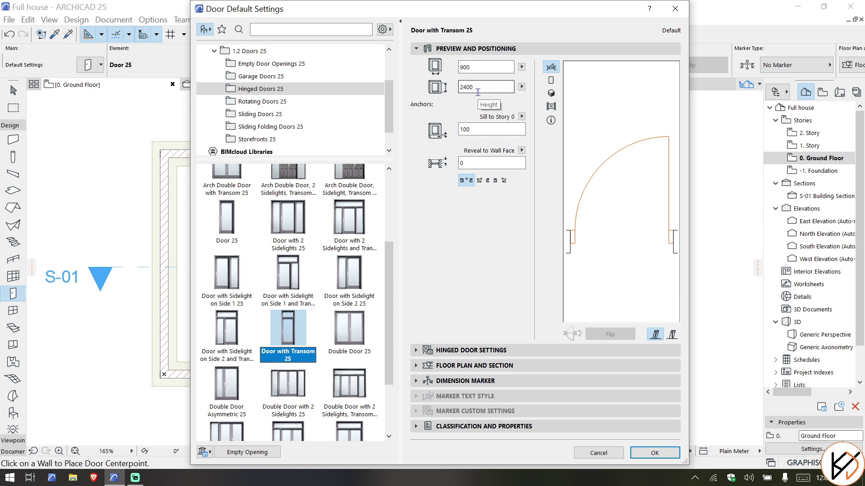
Set the default door's width to 1000, its sill height to Story 0 to 40 and its height to 2360
{"action": "left_click_drag", "start_coordinate": [478, 65], "coordinate": [424, 83]}
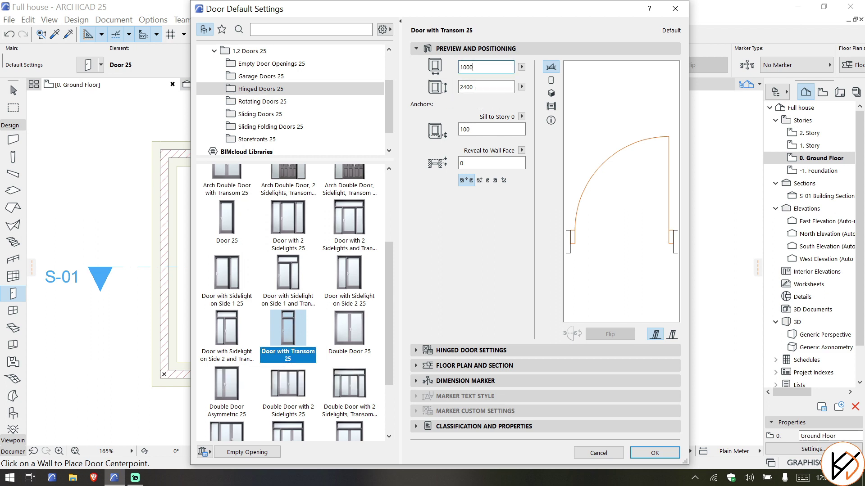
{"action": "type", "text": "1000"}
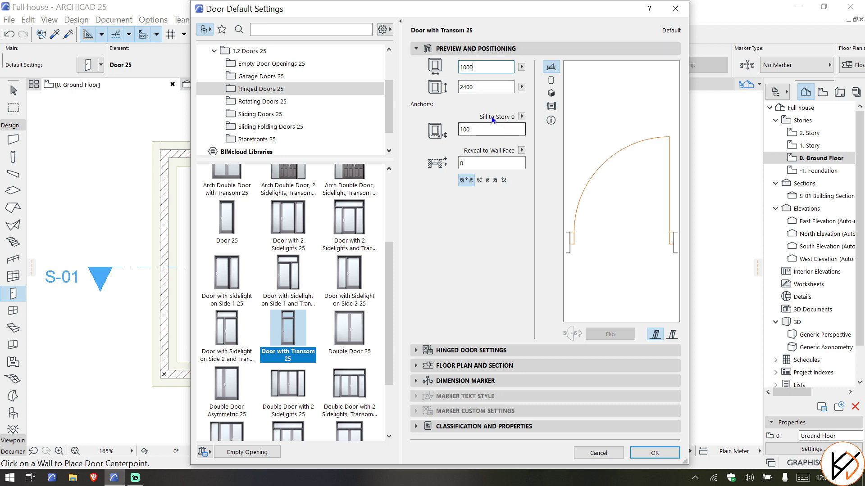
{"action": "left_click", "coordinate": [495, 133]}
{"action": "double_click", "coordinate": [494, 131]}
{"action": "type", "text": "40"}
{"action": "double_click", "coordinate": [480, 87]}
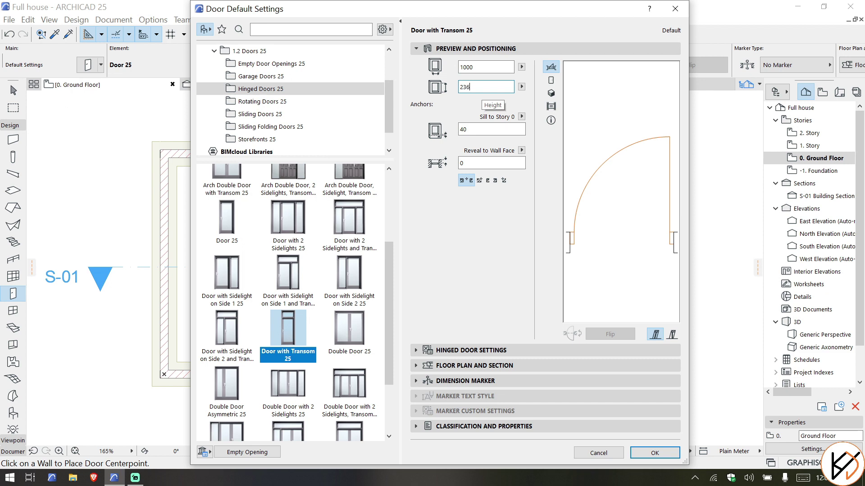
Set the door's leaf width to 920 in the nominal sizes of the hinged door settings
{"action": "left_click", "coordinate": [499, 49]}
{"action": "left_click", "coordinate": [487, 64]}
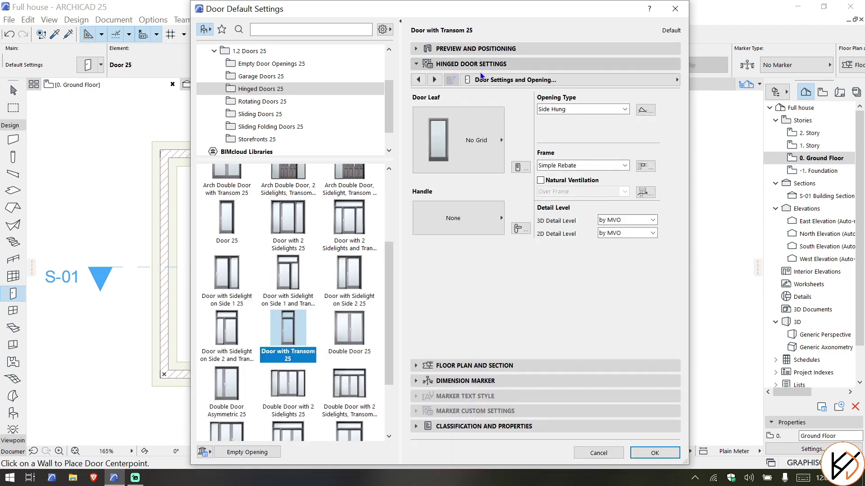
{"action": "left_click", "coordinate": [420, 80]}
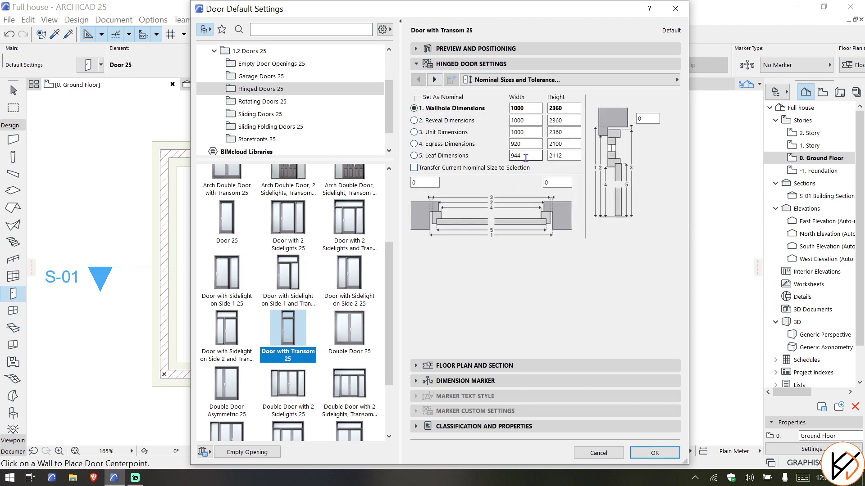
{"action": "left_click", "coordinate": [527, 153]}
{"action": "left_click", "coordinate": [496, 280]}
{"action": "left_click", "coordinate": [530, 157]}
Choose Style 15 as the door leaf in the hinged door opening settings
{"action": "left_click", "coordinate": [433, 80]}
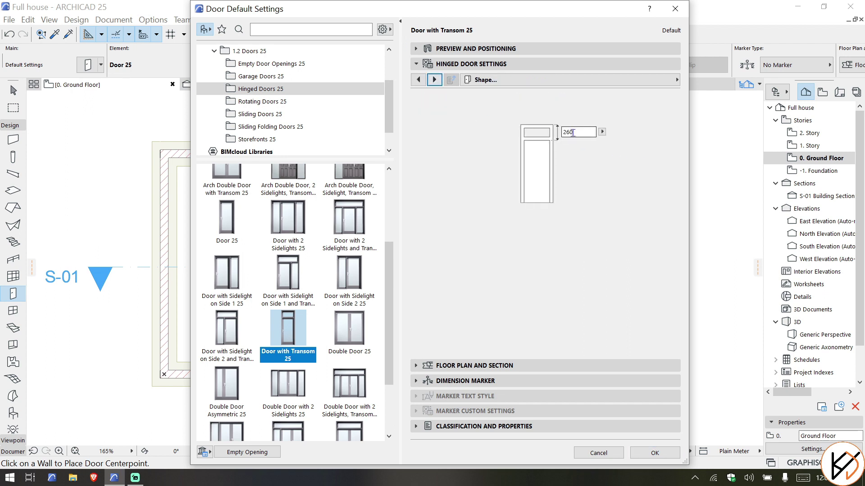
{"action": "left_click", "coordinate": [434, 81]}
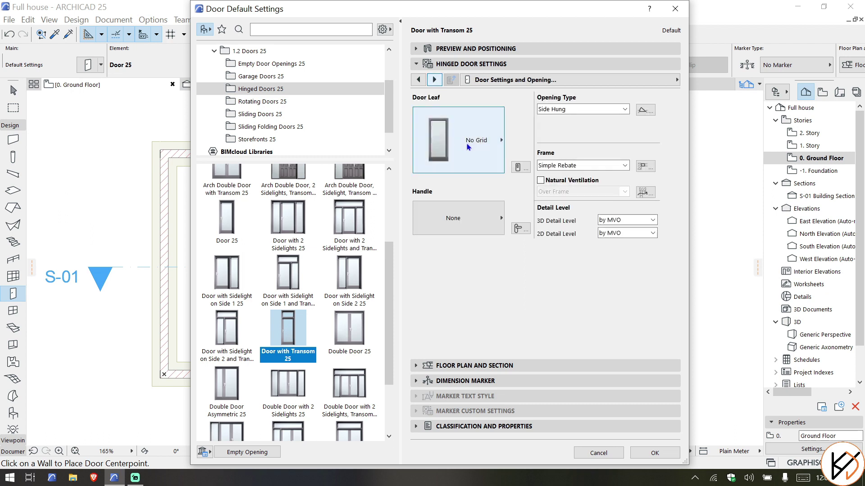
{"action": "left_click", "coordinate": [467, 144]}
{"action": "scroll", "coordinate": [548, 165], "scroll_direction": "down", "scroll_amount": 4}
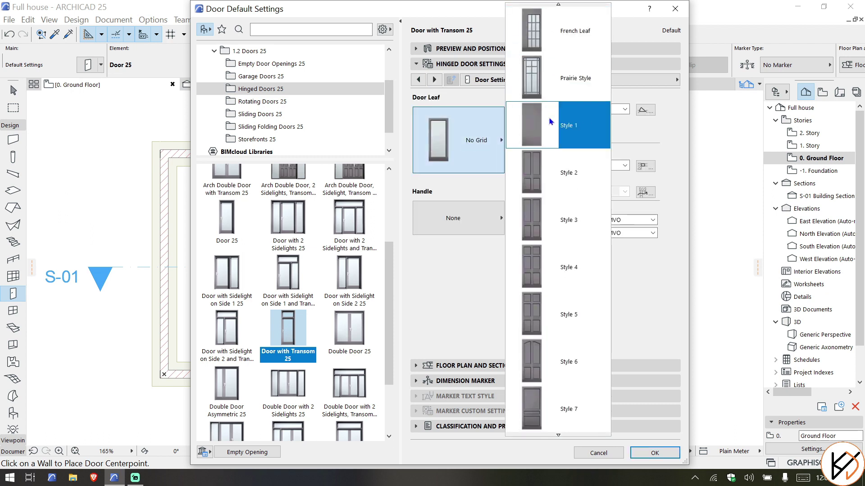
{"action": "scroll", "coordinate": [547, 165], "scroll_direction": "down", "scroll_amount": 7}
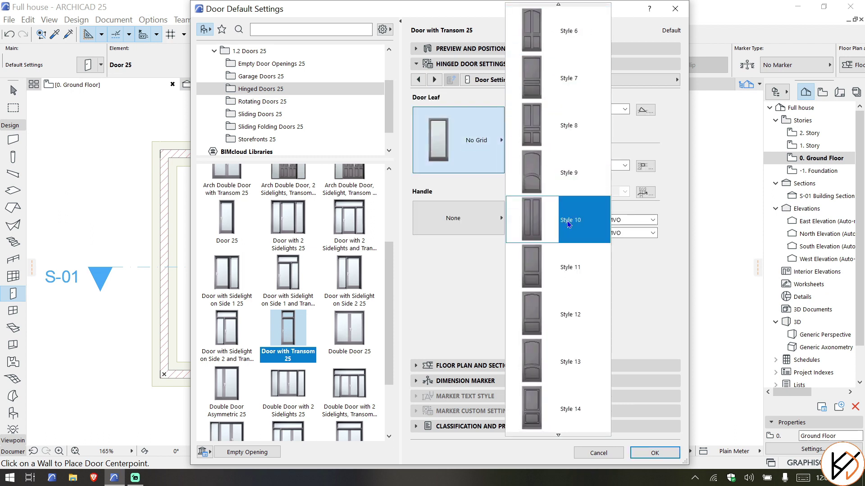
{"action": "scroll", "coordinate": [564, 239], "scroll_direction": "down", "scroll_amount": 1}
{"action": "scroll", "coordinate": [564, 239], "scroll_direction": "down", "scroll_amount": 2}
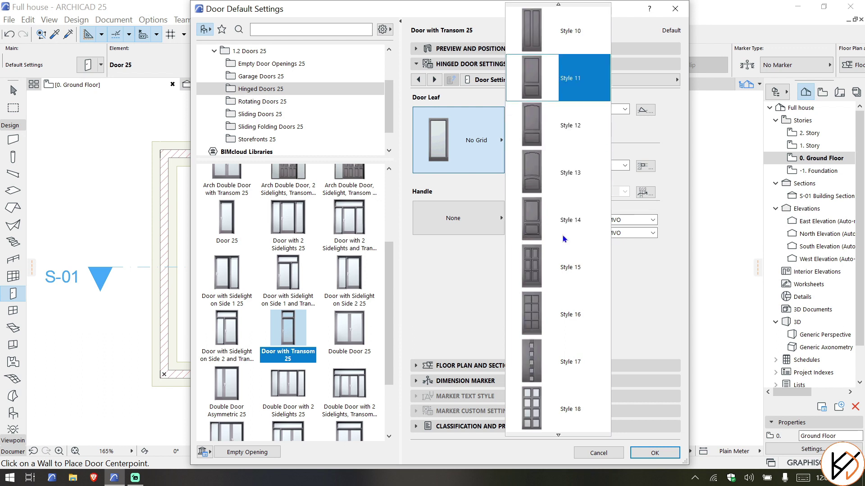
{"action": "left_click", "coordinate": [561, 223]}
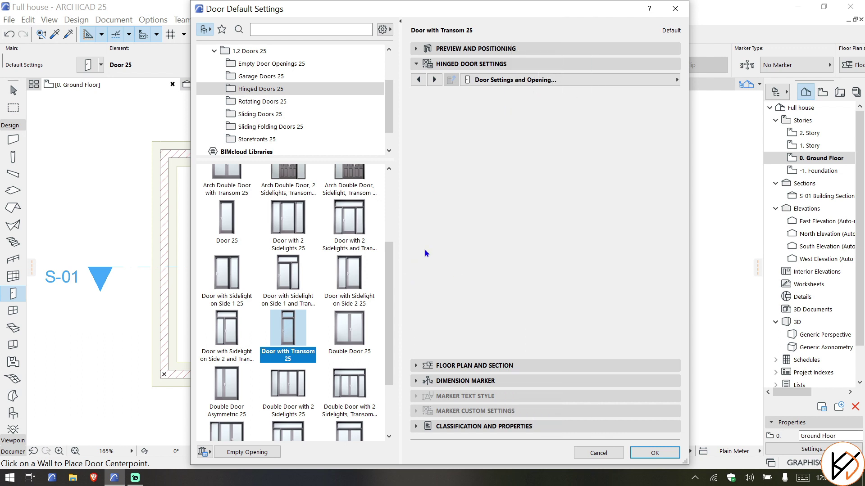
Give the door Handle 5, look through the frame and leaf type settings, and accept the default door settings
{"action": "left_click", "coordinate": [481, 220]}
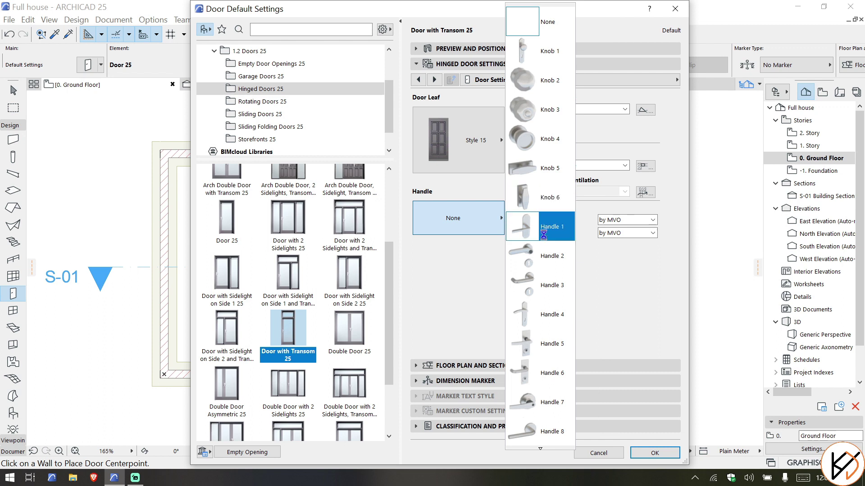
{"action": "left_click", "coordinate": [554, 332]}
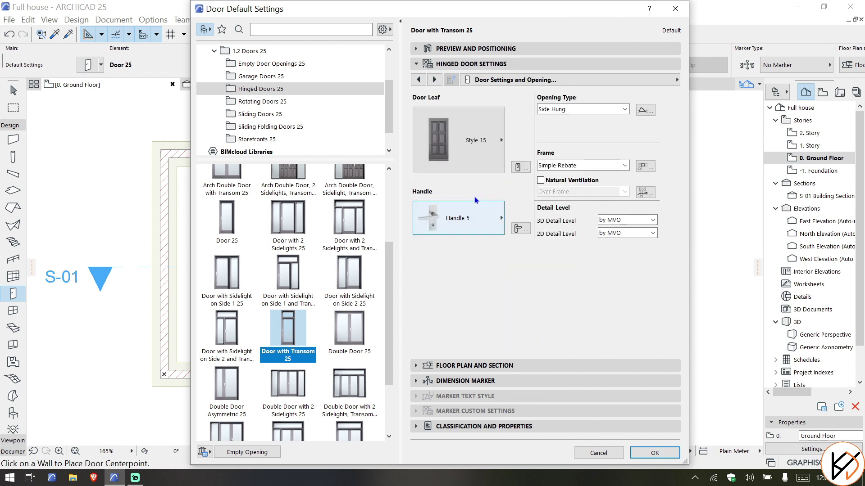
{"action": "left_click", "coordinate": [434, 81]}
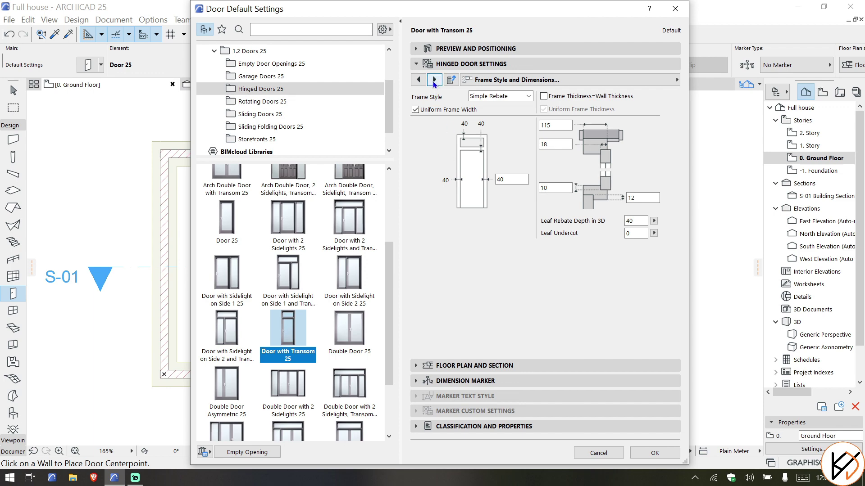
{"action": "left_click", "coordinate": [434, 80]}
{"action": "left_click", "coordinate": [435, 80]}
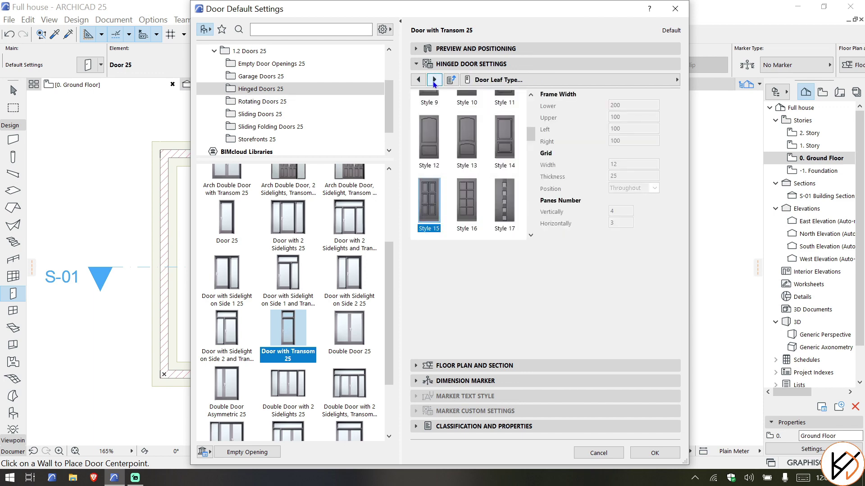
{"action": "left_click", "coordinate": [655, 454]}
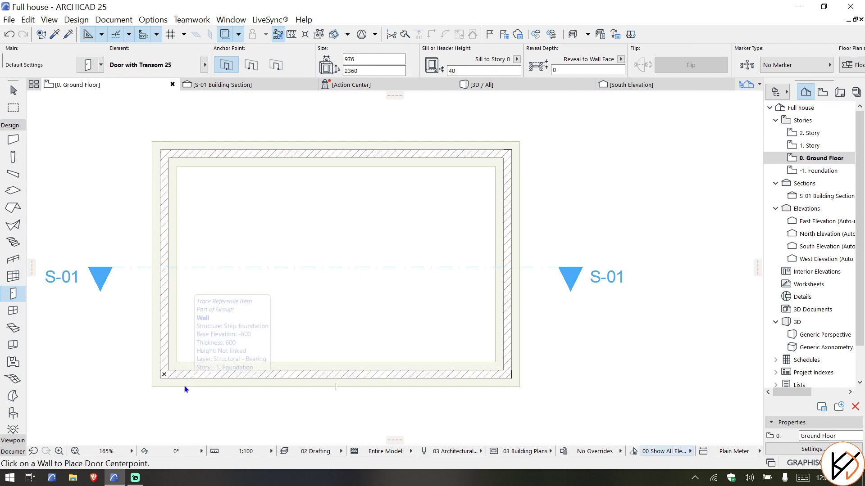
Place the door in the lower wall near its left corner, hinged on the left and swinging into the house
{"action": "scroll", "coordinate": [180, 389], "scroll_direction": "up", "scroll_amount": 4}
{"action": "scroll", "coordinate": [199, 365], "scroll_direction": "up", "scroll_amount": 2}
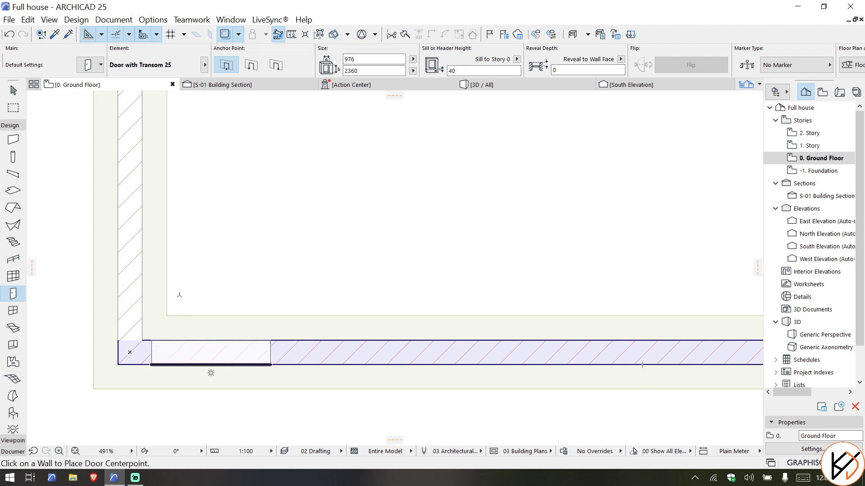
{"action": "left_click", "coordinate": [213, 365]}
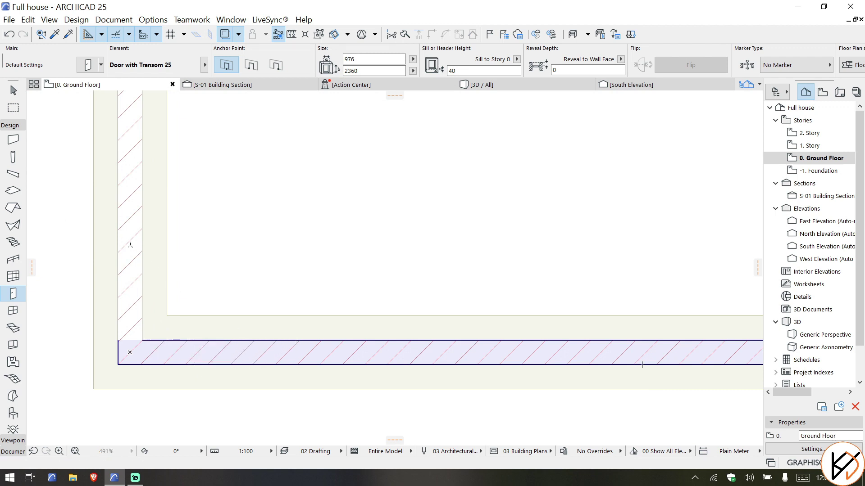
{"action": "left_click", "coordinate": [112, 224]}
{"action": "key", "text": "Escape"}
Select the placed door in 3D and clear its outside and inside casing options under Fixtures and Fittings
{"action": "left_click", "coordinate": [503, 88]}
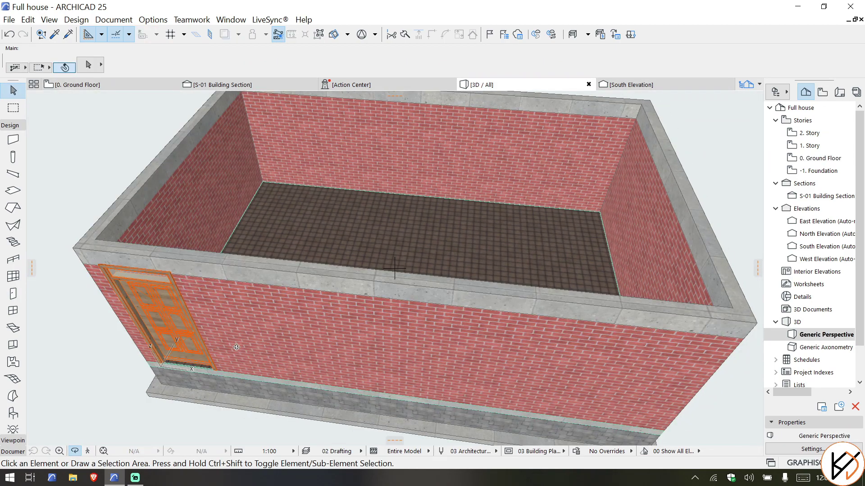
{"action": "middle_click_drag", "start_coordinate": [234, 347], "coordinate": [259, 203], "text": "shift"}
{"action": "scroll", "coordinate": [203, 174], "scroll_direction": "up", "scroll_amount": 3}
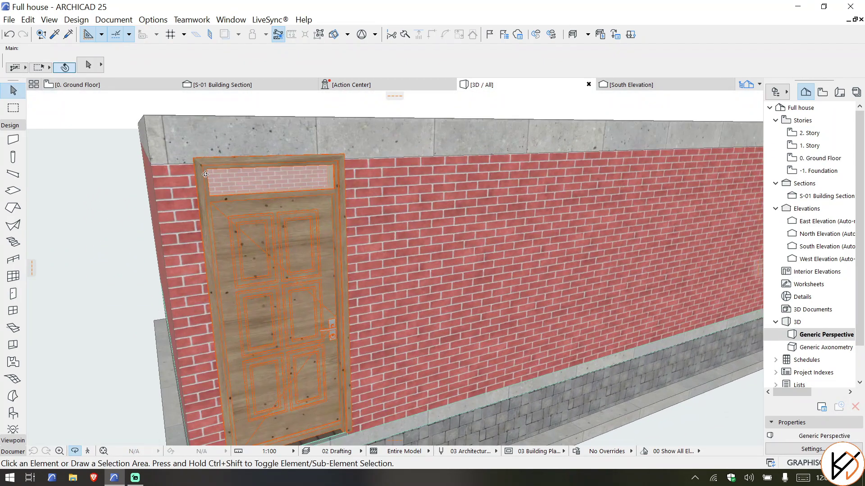
{"action": "middle_click_drag", "start_coordinate": [351, 239], "coordinate": [296, 208], "text": "shift"}
{"action": "left_click", "coordinate": [298, 208]}
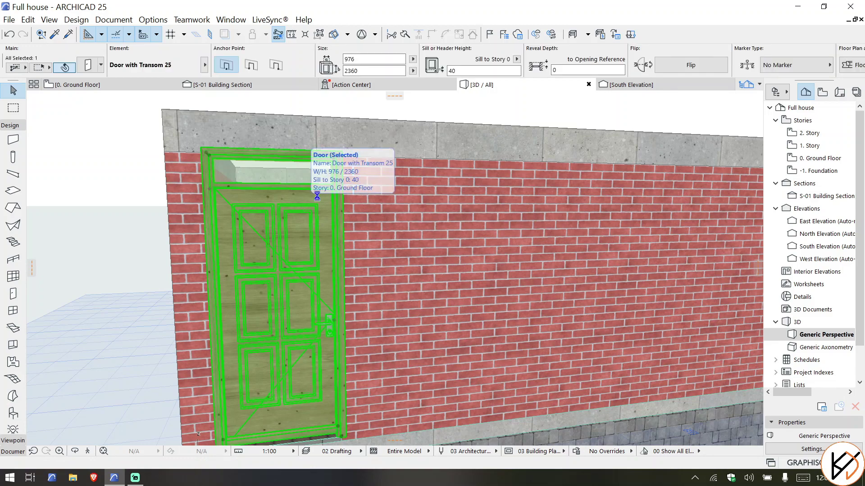
{"action": "double_click", "coordinate": [323, 194]}
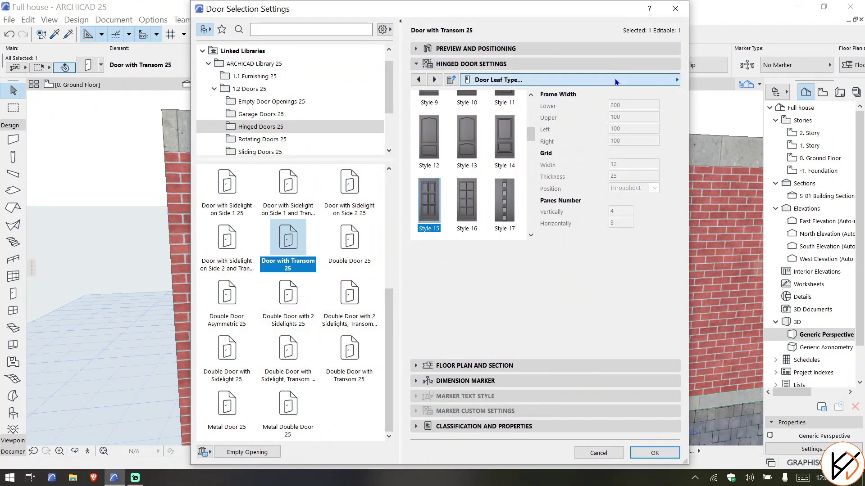
{"action": "left_click", "coordinate": [618, 80]}
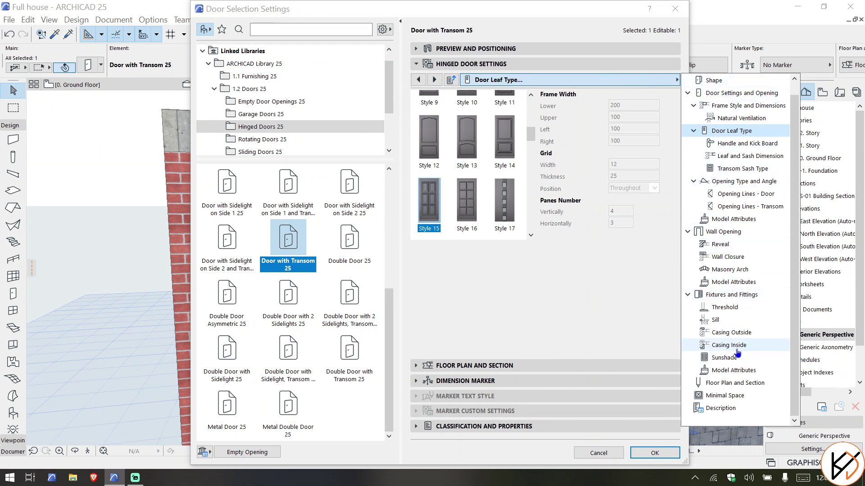
{"action": "left_click", "coordinate": [737, 298]}
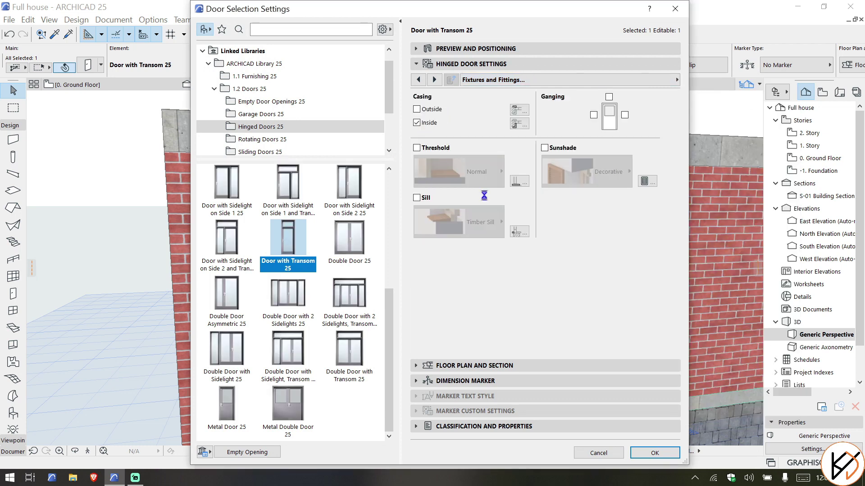
{"action": "left_click", "coordinate": [654, 454]}
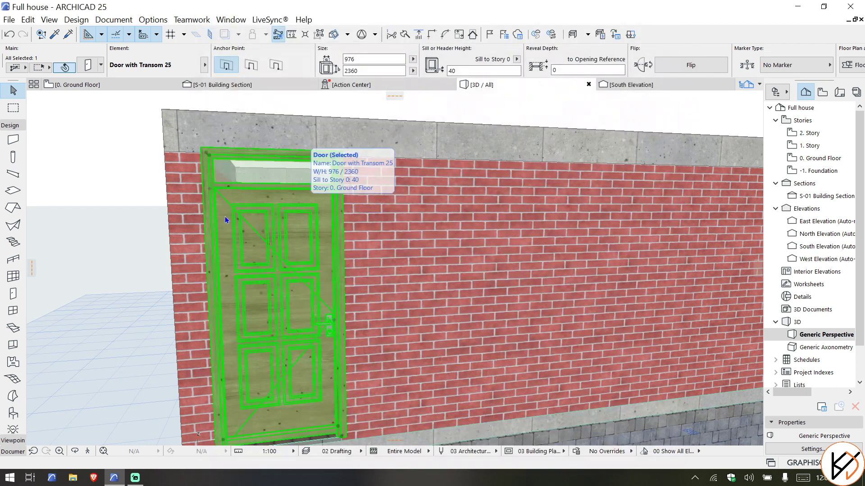
Make the selected door's frame and leaf surfaces uniform and set them to Wood - Walnut Vertical
{"action": "mouse_move", "coordinate": [264, 169]}
{"action": "middle_mouse_down", "text": "shift"}
{"action": "mouse_move", "coordinate": [338, 178]}
{"action": "mouse_move", "coordinate": [373, 211]}
{"action": "mouse_move", "coordinate": [258, 167]}
{"action": "middle_mouse_up", "text": "shift"}
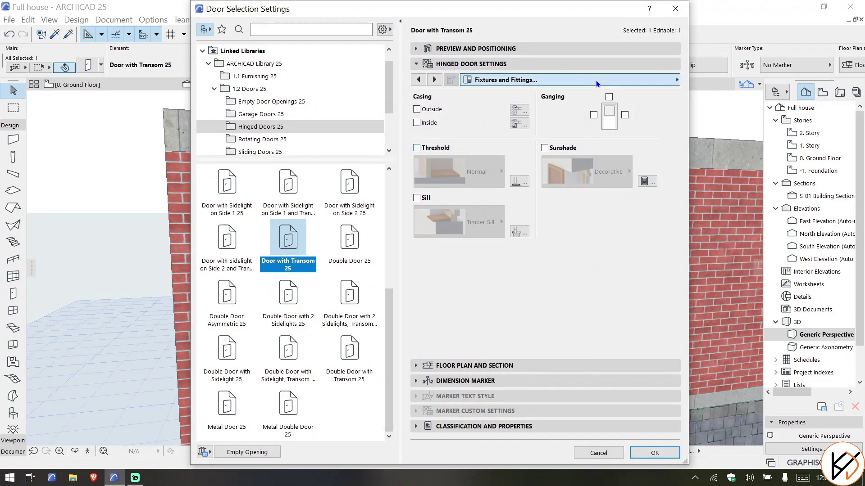
{"action": "left_click", "coordinate": [596, 80]}
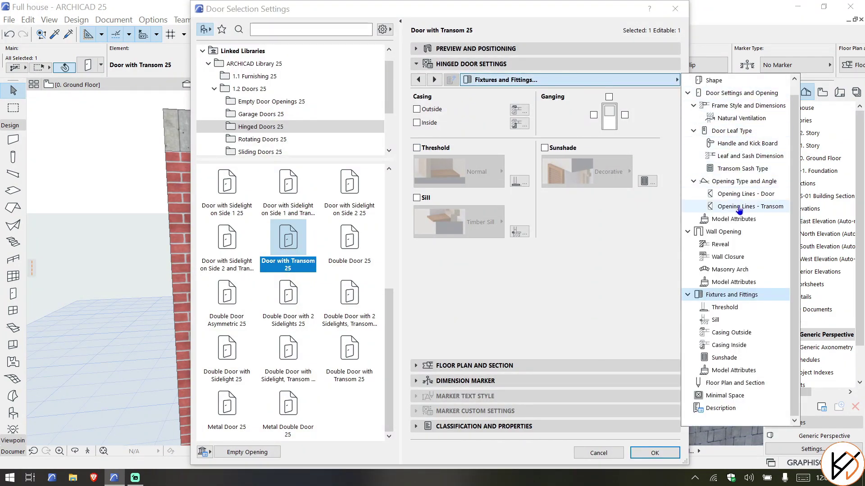
{"action": "left_click", "coordinate": [733, 219]}
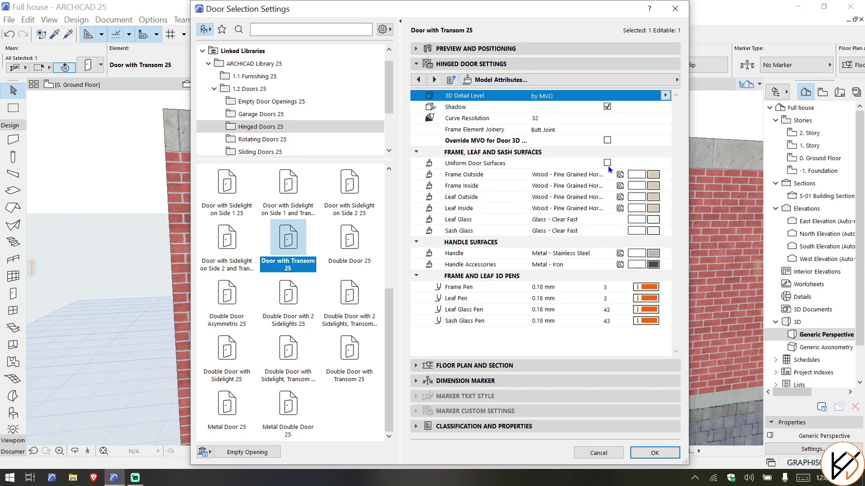
{"action": "left_click", "coordinate": [653, 174]}
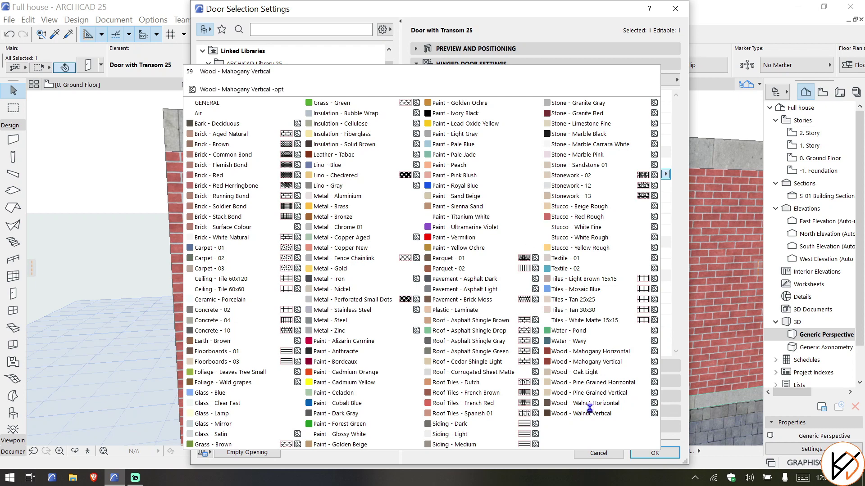
{"action": "left_click", "coordinate": [577, 413]}
{"action": "left_click", "coordinate": [655, 453]}
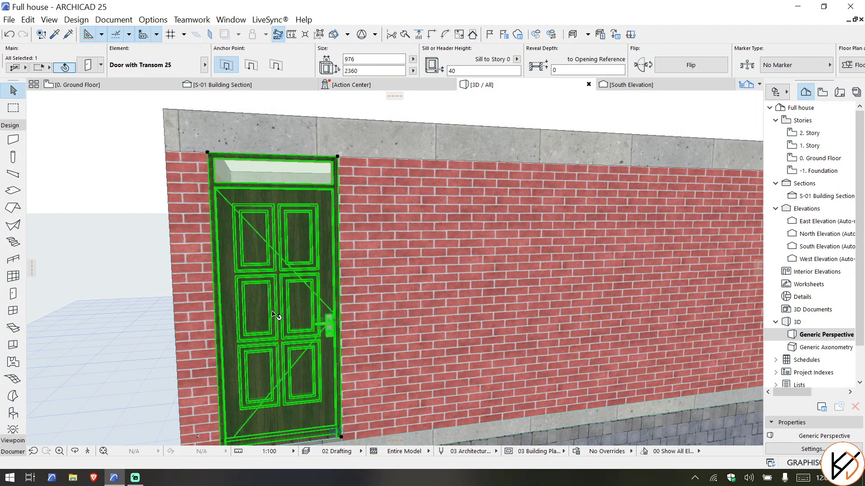
{"action": "key", "text": "Escape"}
{"action": "middle_click_drag", "start_coordinate": [275, 306], "coordinate": [289, 342], "text": "shift"}
Switch to the ground floor plan and turn off the trace reference around the door
{"action": "left_click", "coordinate": [102, 85]}
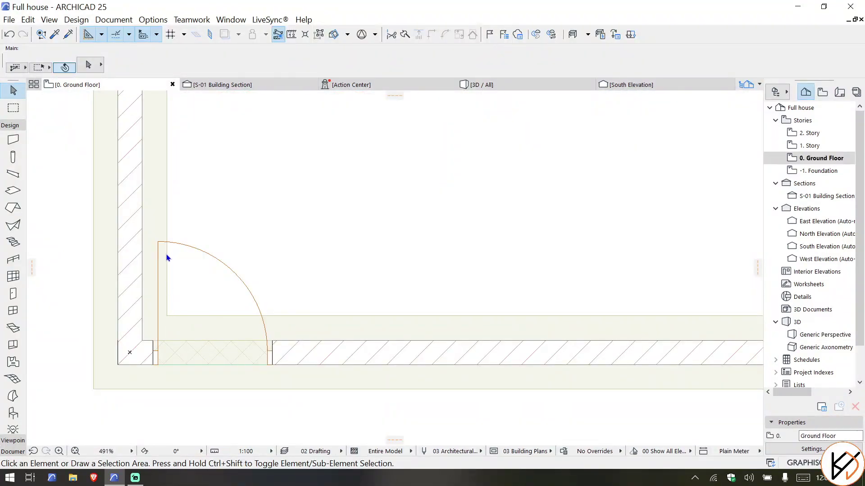
{"action": "scroll", "coordinate": [158, 323], "scroll_direction": "up", "scroll_amount": 2}
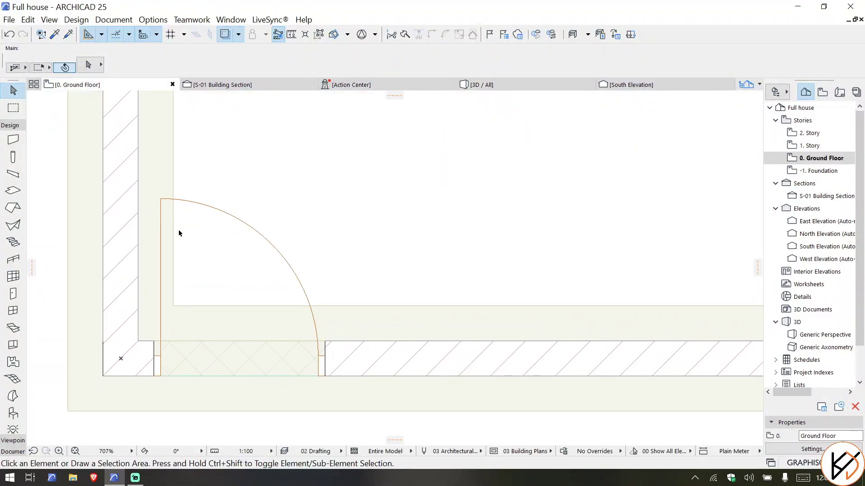
{"action": "left_click", "coordinate": [226, 36]}
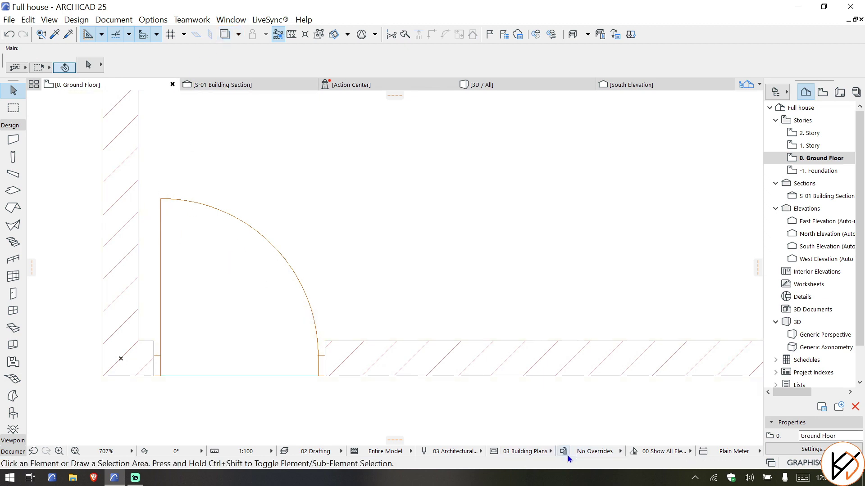
Select the 02 Drafting model view option and set its door floor plan symbol to Full - Opened Leaf
{"action": "left_click", "coordinate": [497, 453]}
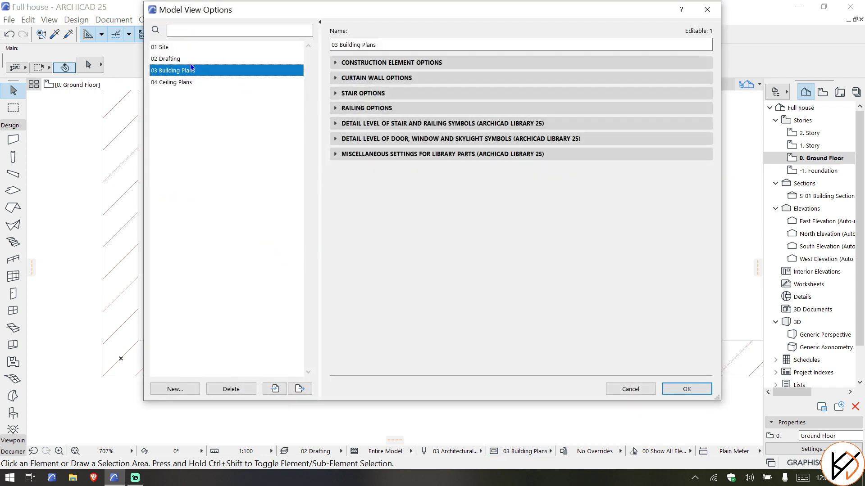
{"action": "key", "text": "Up"}
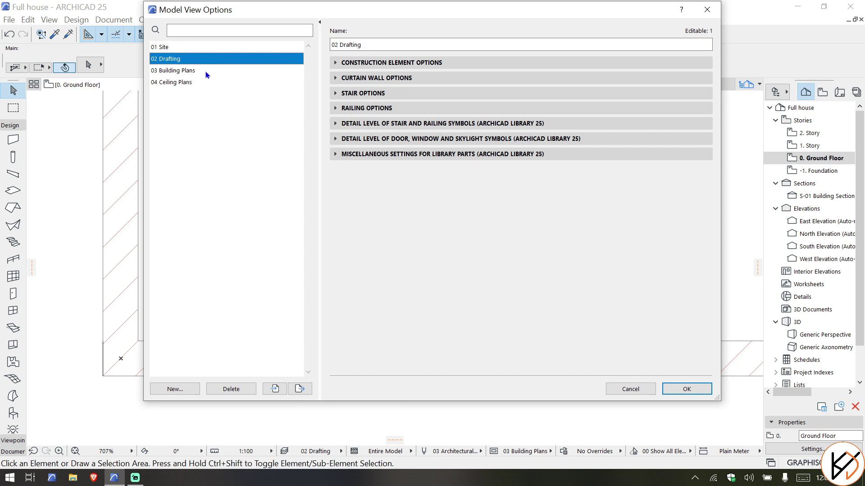
{"action": "left_click", "coordinate": [341, 66]}
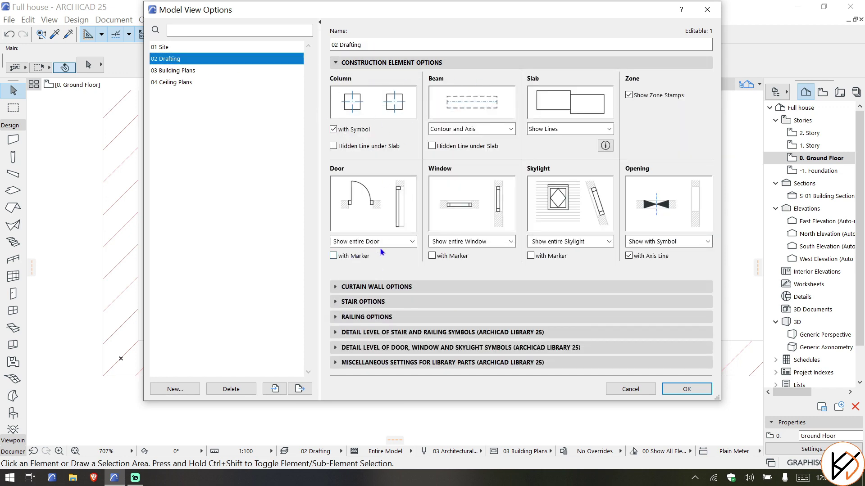
{"action": "left_click", "coordinate": [361, 63]}
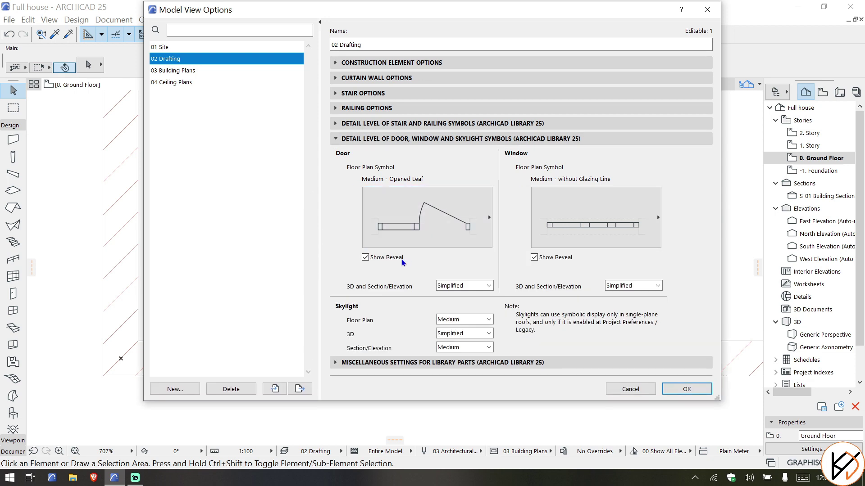
{"action": "left_click", "coordinate": [435, 232]}
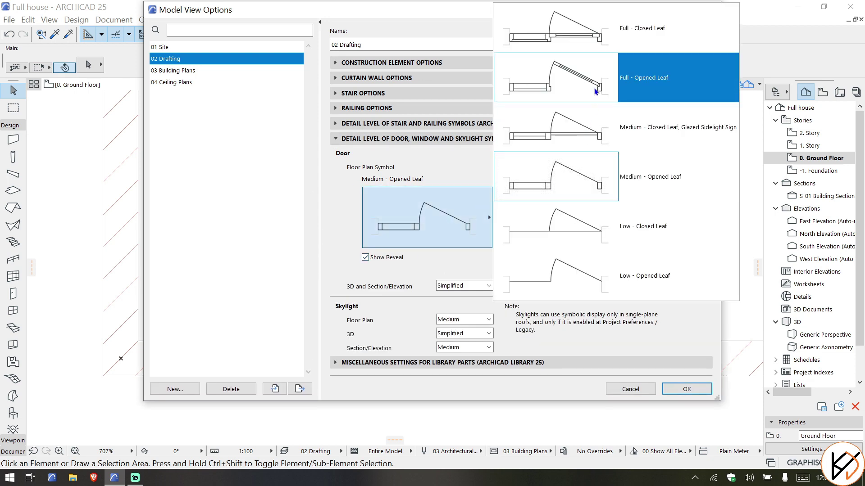
{"action": "left_click", "coordinate": [638, 83]}
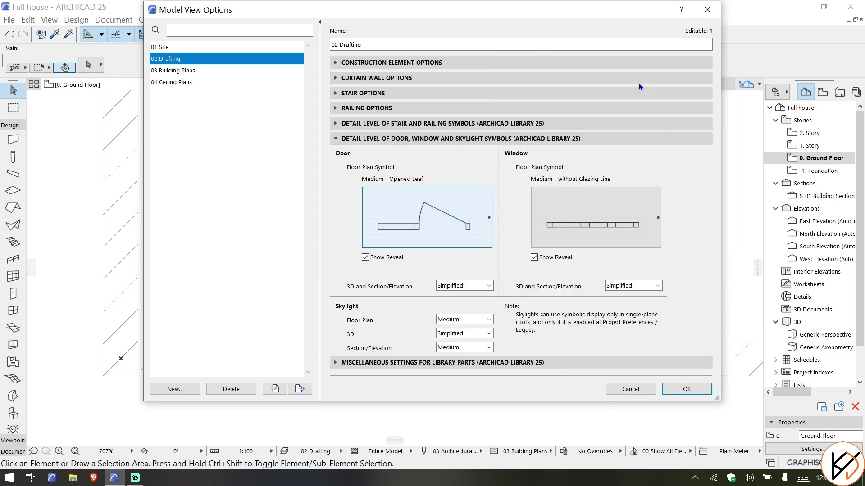
Set the window floor plan symbol to Medium - with Glazing Line and accept the model view options
{"action": "left_click", "coordinate": [560, 224]}
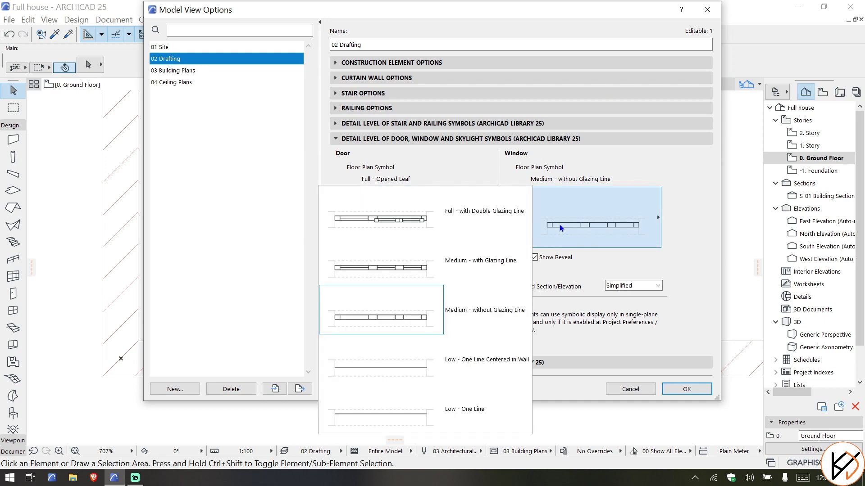
{"action": "left_click", "coordinate": [427, 269]}
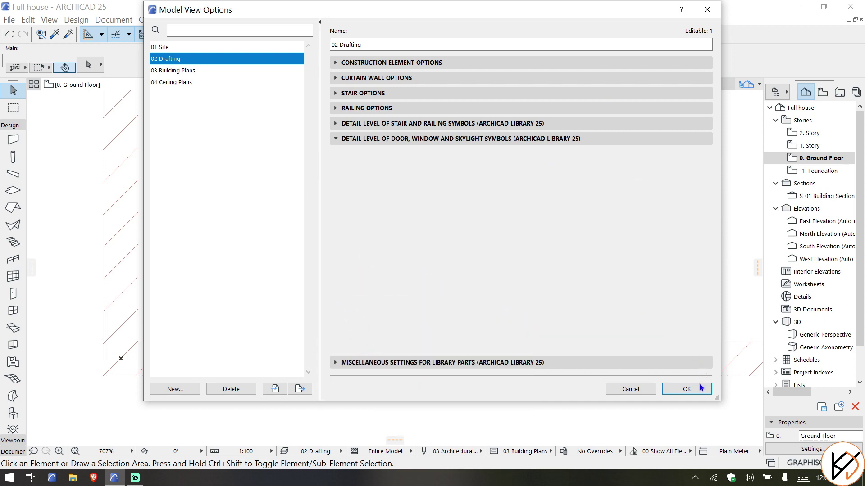
{"action": "left_click", "coordinate": [696, 389]}
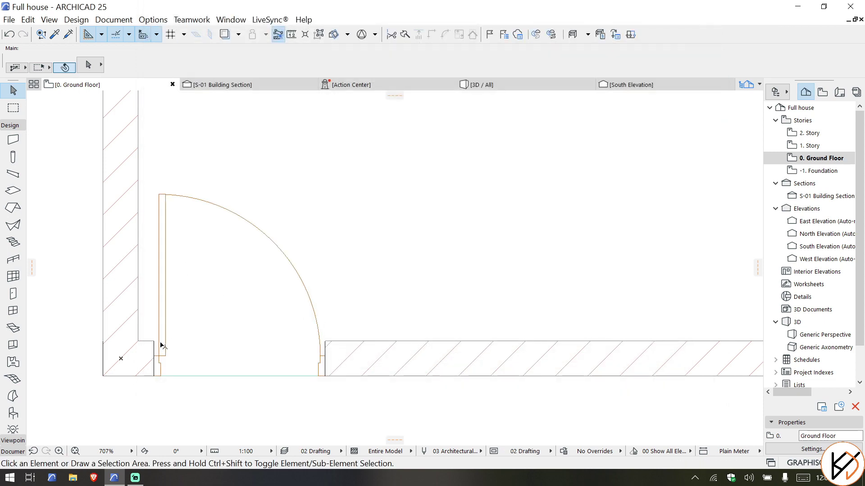
Select the door on the floor plan and make its frame thickness equal to the wall thickness
{"action": "left_click", "coordinate": [157, 199]}
{"action": "left_click", "coordinate": [173, 394]}
{"action": "scroll", "coordinate": [172, 384], "scroll_direction": "up", "scroll_amount": 2}
{"action": "scroll", "coordinate": [173, 383], "scroll_direction": "up", "scroll_amount": 2}
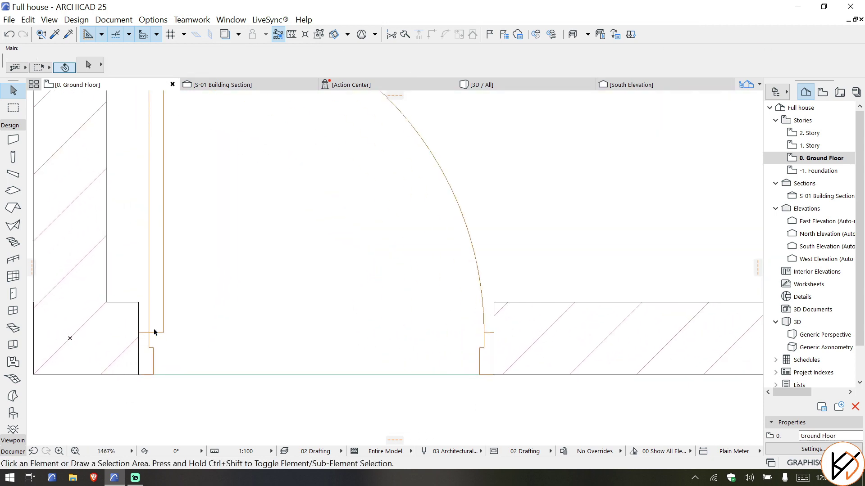
{"action": "scroll", "coordinate": [168, 188], "scroll_direction": "down", "scroll_amount": 5}
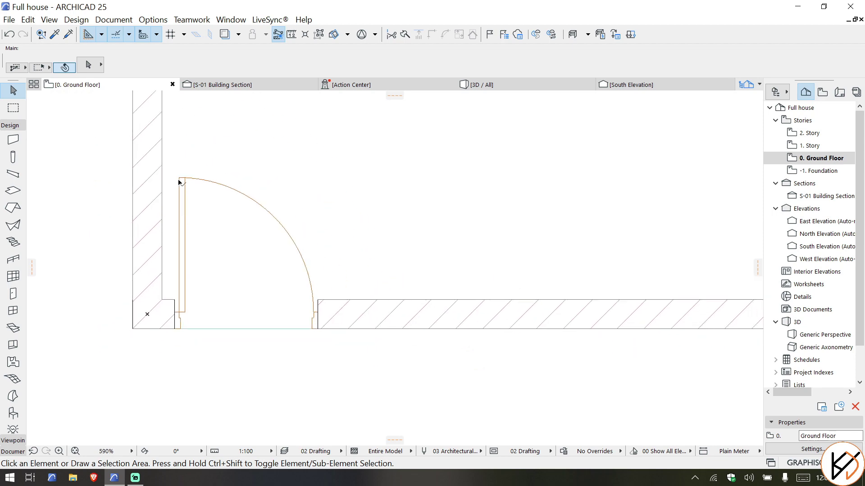
{"action": "left_click", "coordinate": [180, 180]}
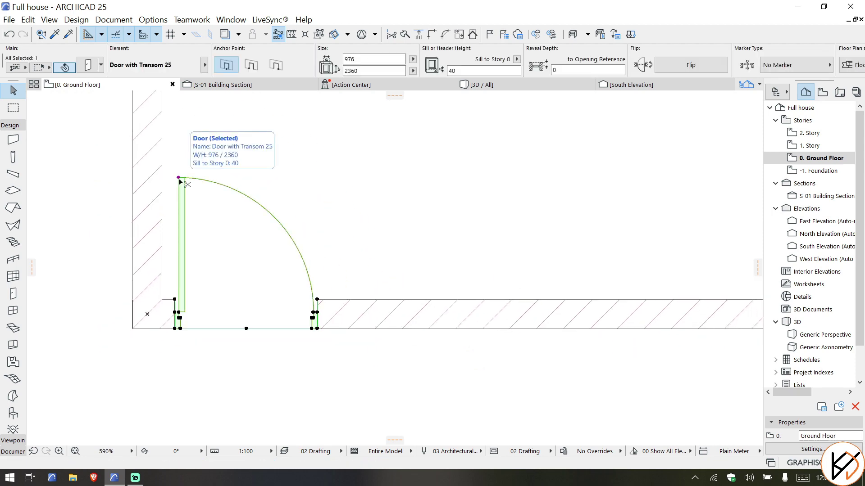
{"action": "key", "text": "ctrl+t"}
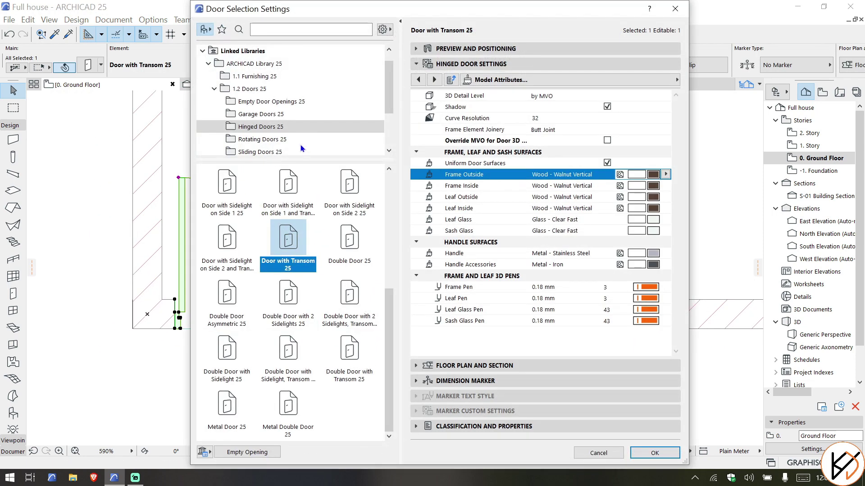
{"action": "left_click", "coordinate": [469, 79]}
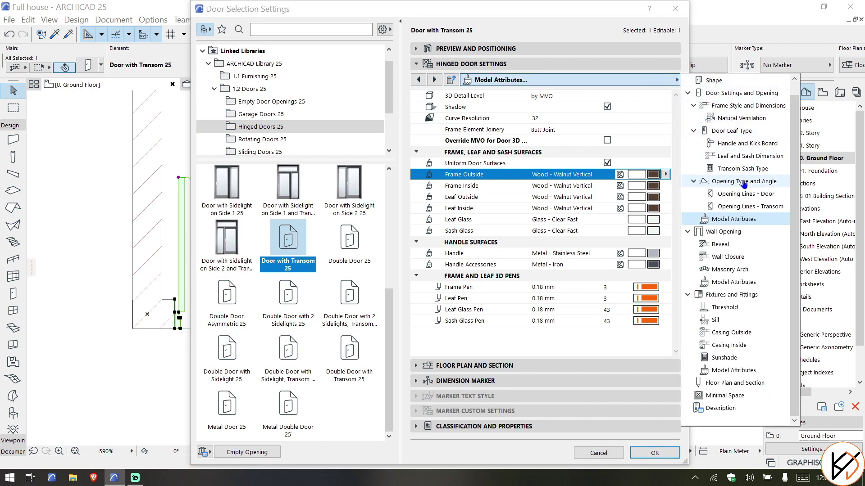
{"action": "left_click", "coordinate": [742, 107]}
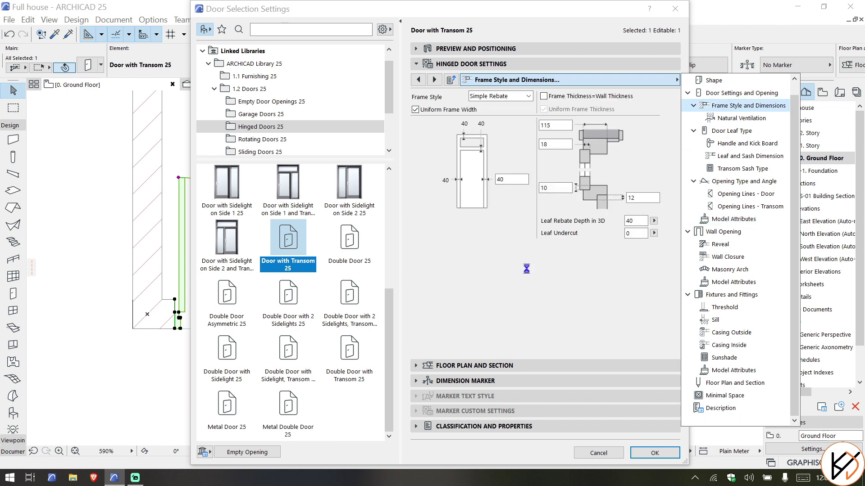
{"action": "left_click", "coordinate": [547, 98]}
{"action": "left_click", "coordinate": [641, 452]}
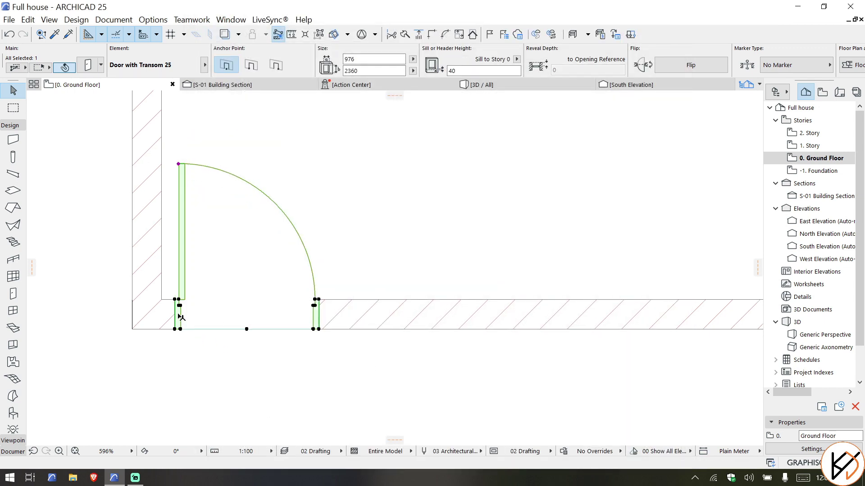
Choose the first reveal alignment option in the door's positioning settings, accept it and deselect the door
{"action": "scroll", "coordinate": [178, 305], "scroll_direction": "up", "scroll_amount": 3}
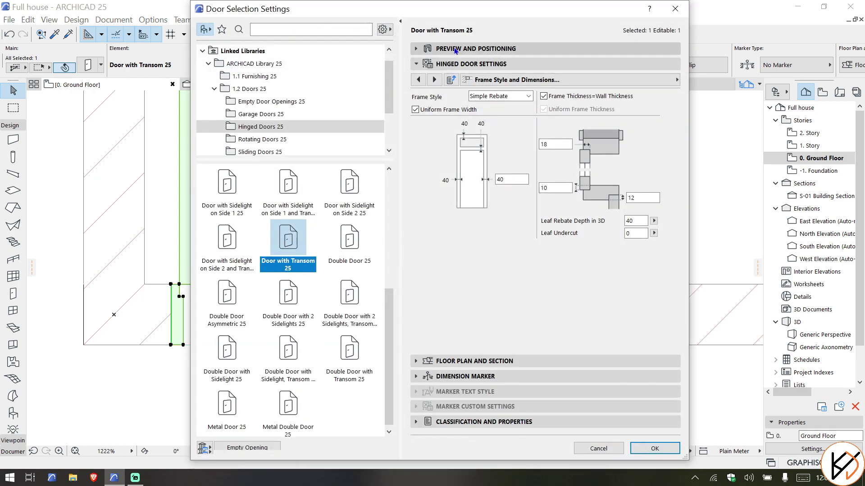
{"action": "left_click", "coordinate": [456, 50]}
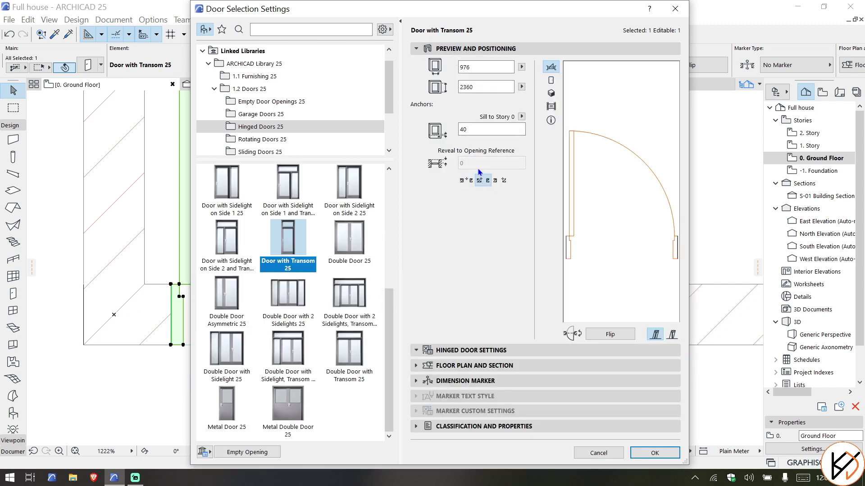
{"action": "left_click", "coordinate": [466, 180]}
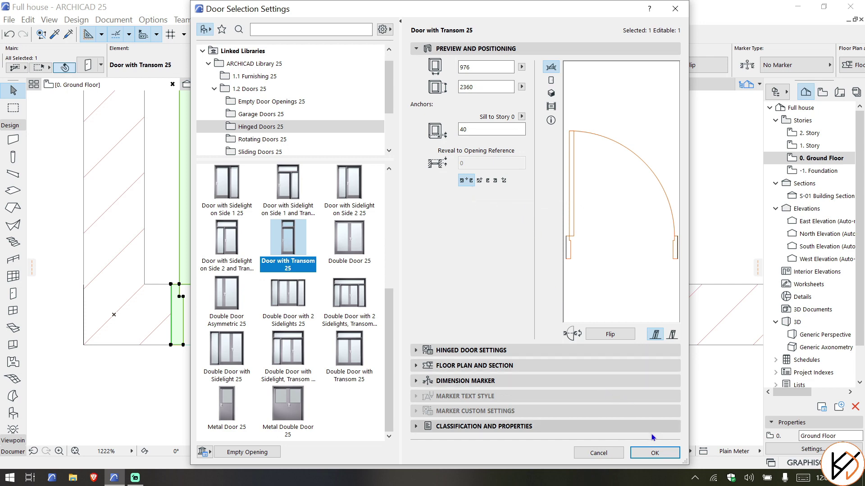
{"action": "left_click", "coordinate": [656, 453]}
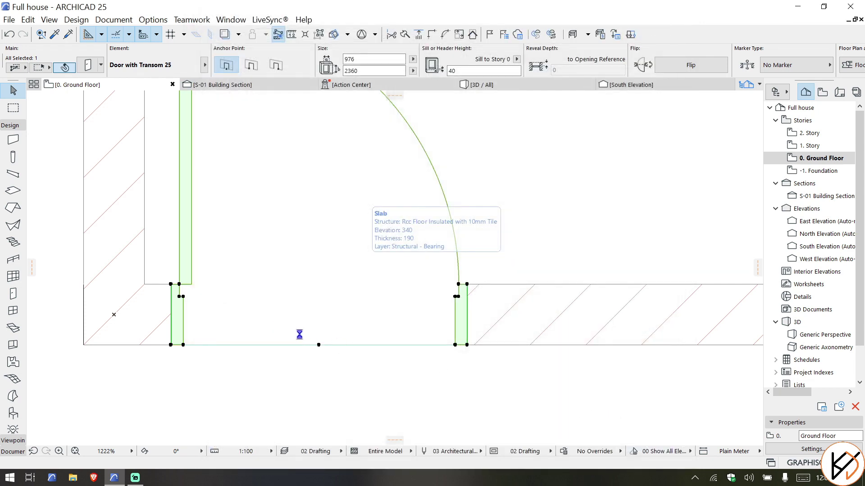
{"action": "key", "text": "Escape"}
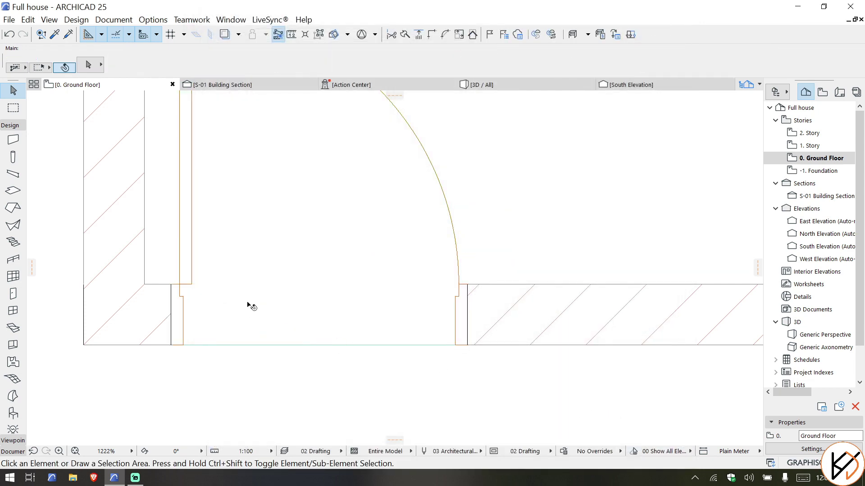
Examine the door in 3D, checking how its frame and bottom edge meet the wall and floor slab
{"action": "scroll", "coordinate": [251, 305], "scroll_direction": "down", "scroll_amount": 2}
{"action": "middle_click_drag", "start_coordinate": [251, 305], "coordinate": [227, 364]}
{"action": "left_click", "coordinate": [477, 84]}
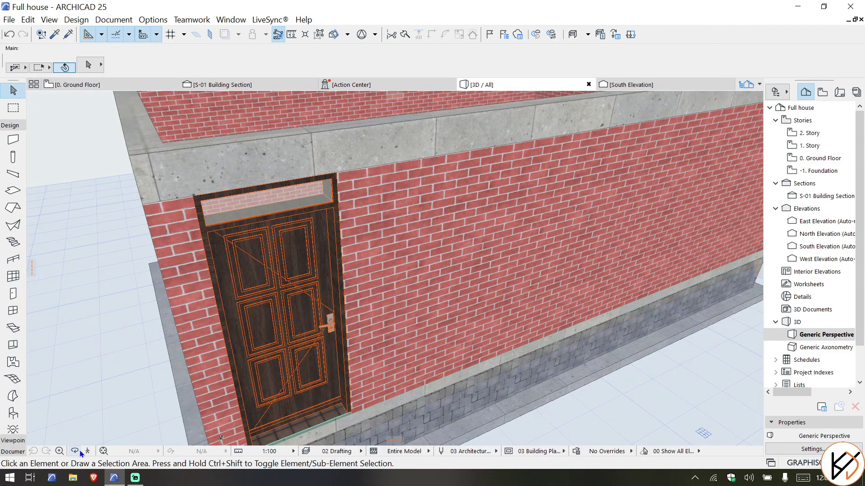
{"action": "left_click", "coordinate": [75, 452]}
{"action": "left_click_drag", "start_coordinate": [389, 288], "coordinate": [388, 191]}
{"action": "middle_click_drag", "start_coordinate": [388, 191], "coordinate": [316, 212], "text": "shift"}
{"action": "middle_click_drag", "start_coordinate": [289, 391], "coordinate": [341, 299]}
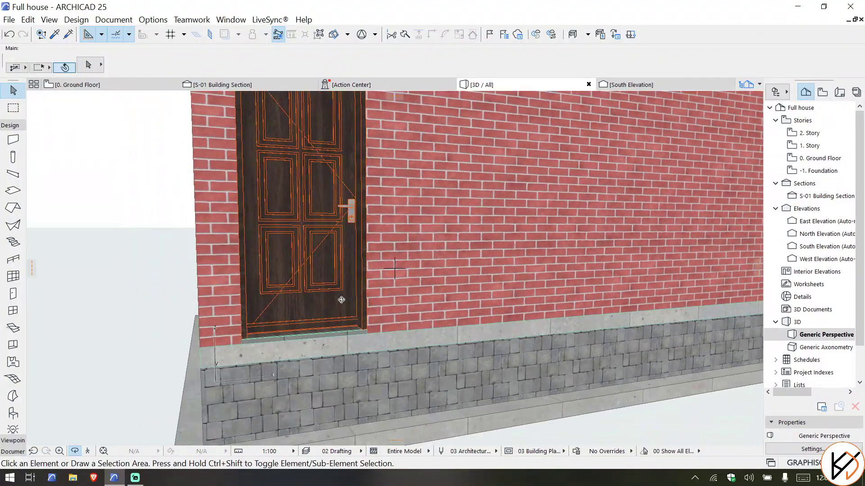
{"action": "scroll", "coordinate": [336, 306], "scroll_direction": "up", "scroll_amount": 4}
{"action": "middle_click_drag", "start_coordinate": [305, 340], "coordinate": [300, 343], "text": "shift"}
{"action": "scroll", "coordinate": [413, 367], "scroll_direction": "up", "scroll_amount": 2}
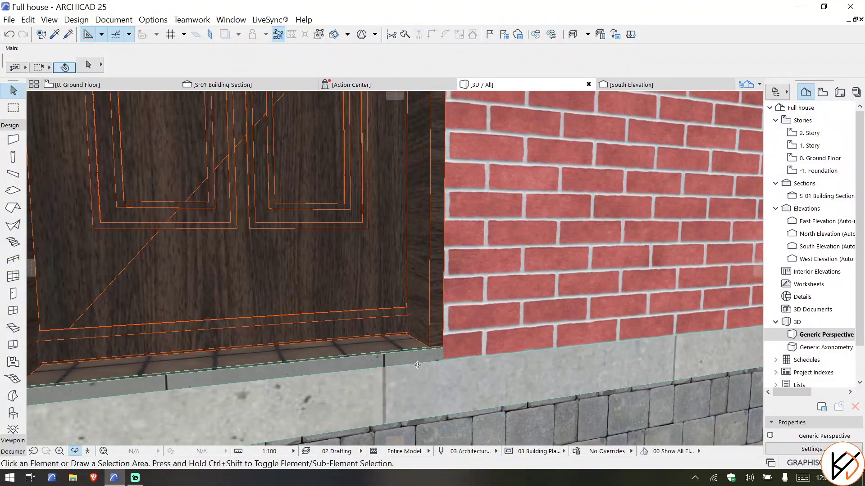
{"action": "middle_click_drag", "start_coordinate": [416, 361], "coordinate": [315, 345], "text": "shift"}
{"action": "scroll", "coordinate": [398, 324], "scroll_direction": "down", "scroll_amount": 1}
{"action": "middle_click_drag", "start_coordinate": [398, 323], "coordinate": [292, 316], "text": "shift"}
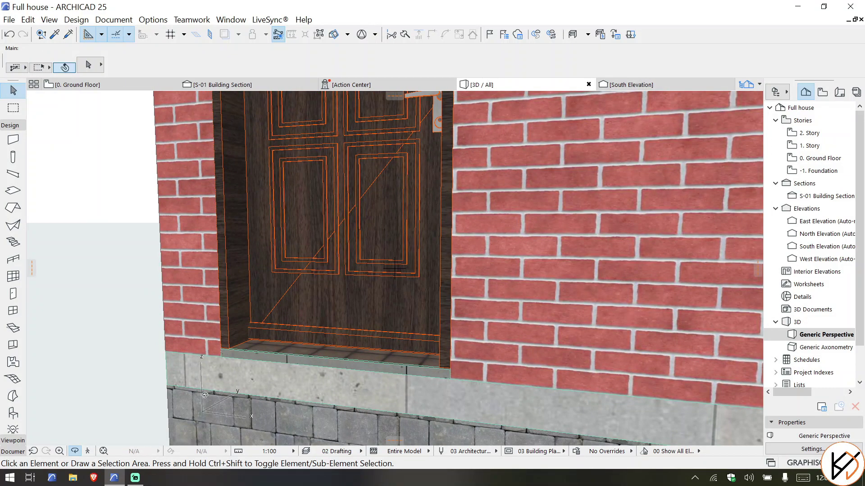